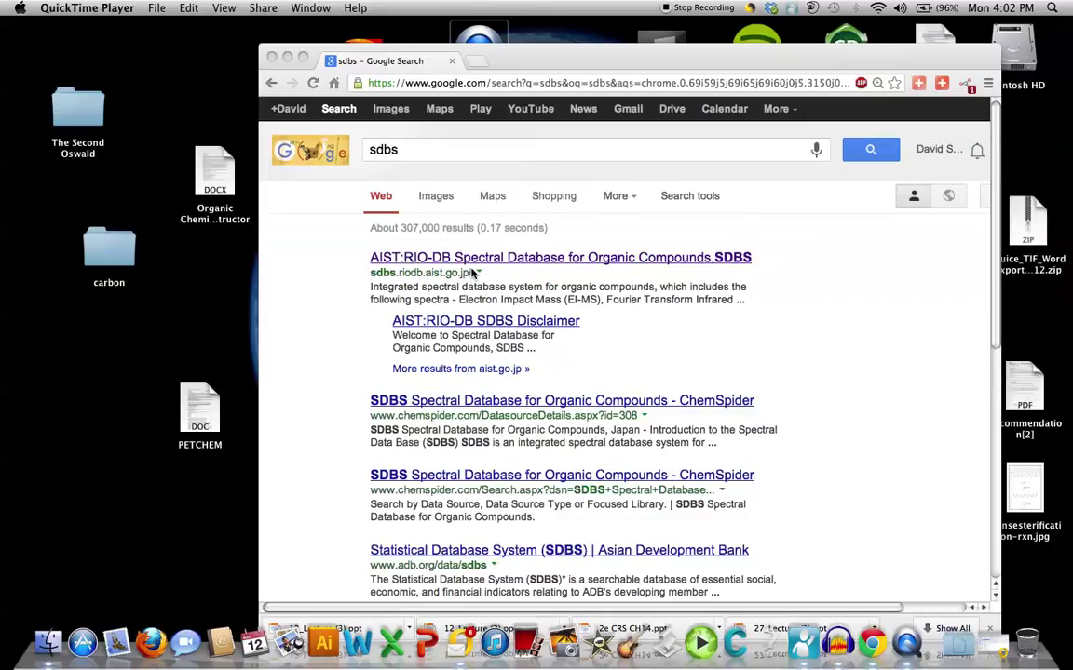
Step: Open the AIST SDBS search result and scroll the welcome page down to its disclaimer
{"action": "left_click", "coordinate": [556, 261]}
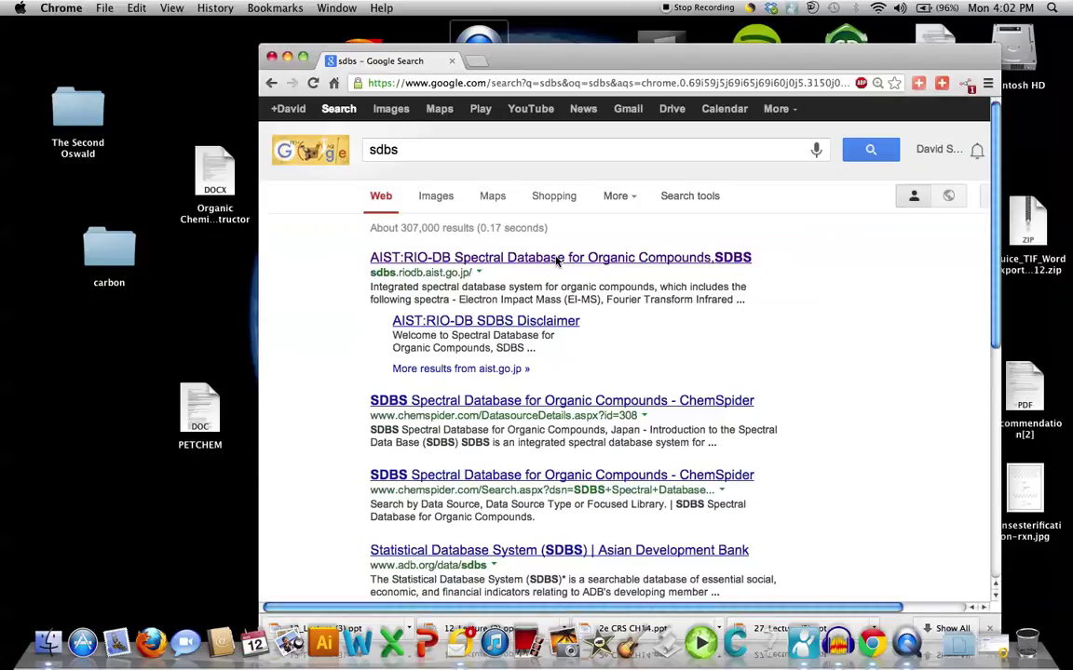
{"action": "left_click", "coordinate": [557, 259]}
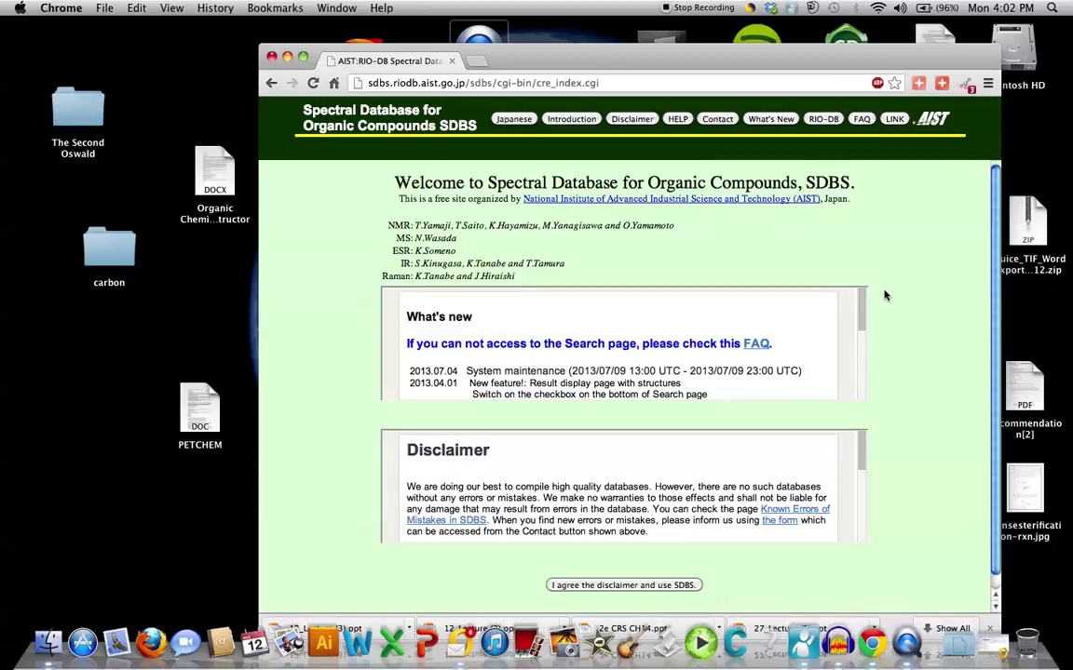
{"action": "scroll", "coordinate": [884, 295], "scroll_direction": "down", "scroll_amount": 1}
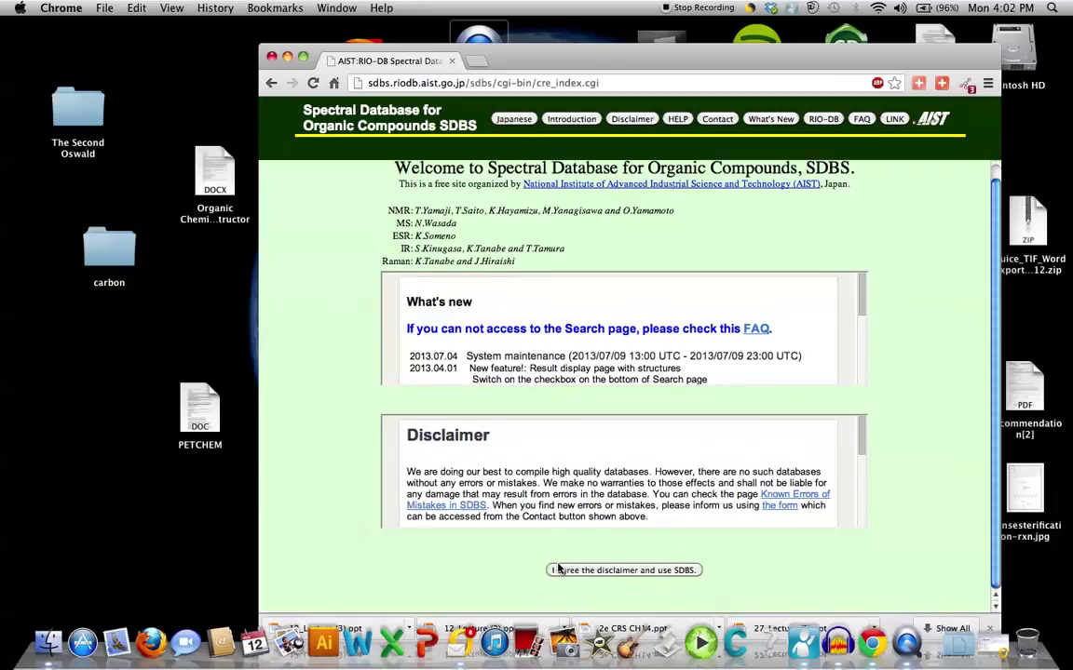
Step: Agree to the SDBS disclaimer to reach the Compounds and Spectral Search form
{"action": "left_click", "coordinate": [617, 571]}
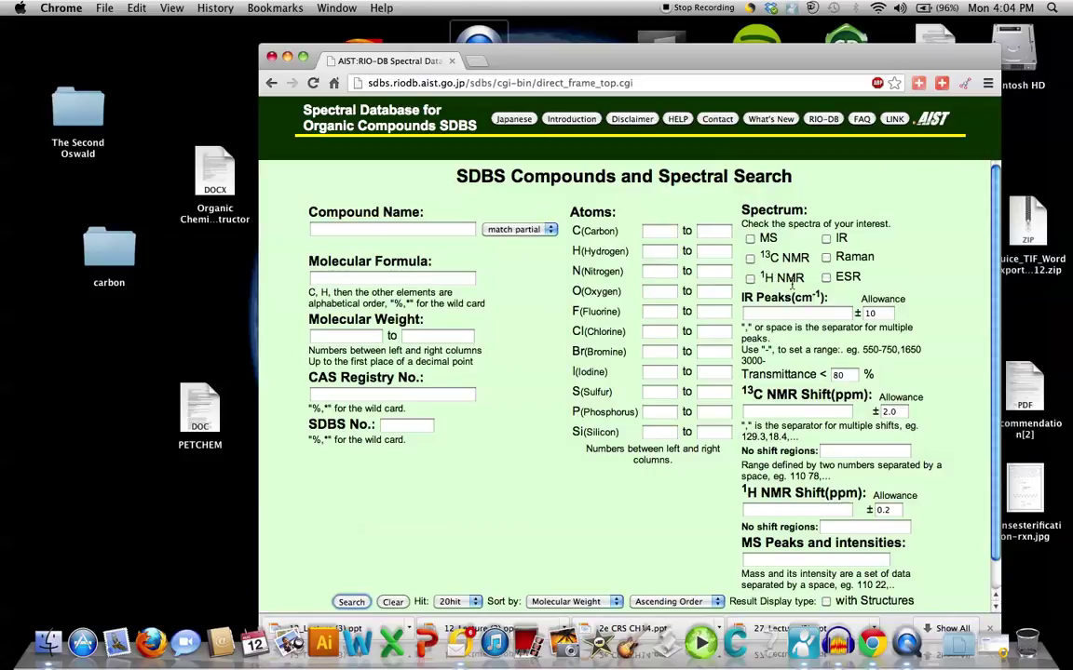
Step: Search by compound name 'acetoph' to list acetophenone and its derivatives
{"action": "left_click", "coordinate": [336, 229]}
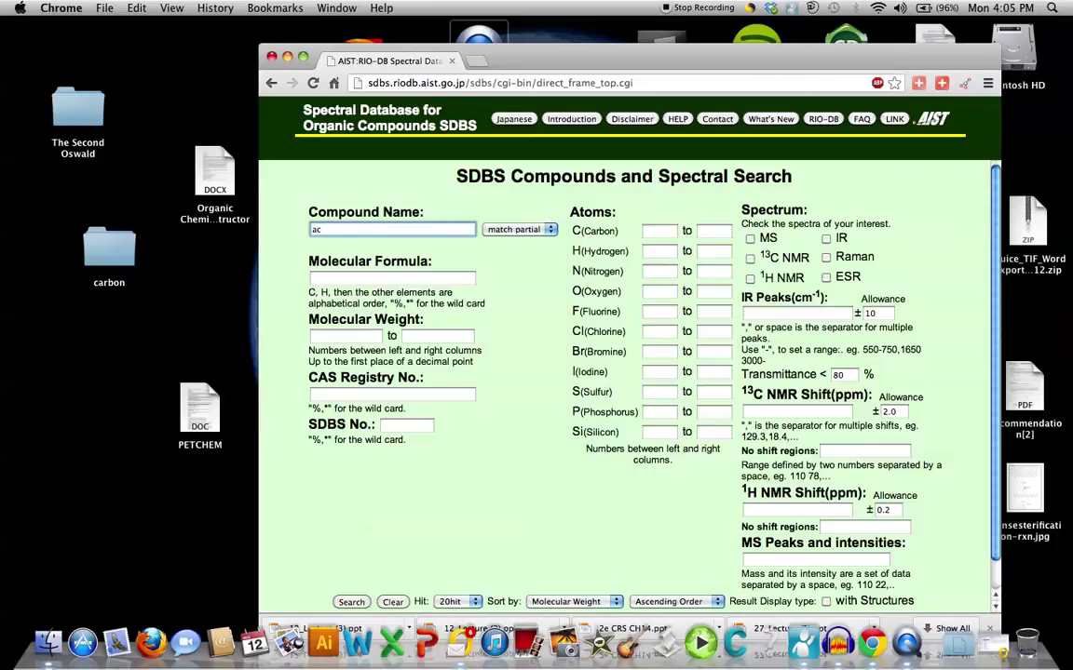
{"action": "type", "text": "acetophenone"}
{"action": "key", "text": "Return"}
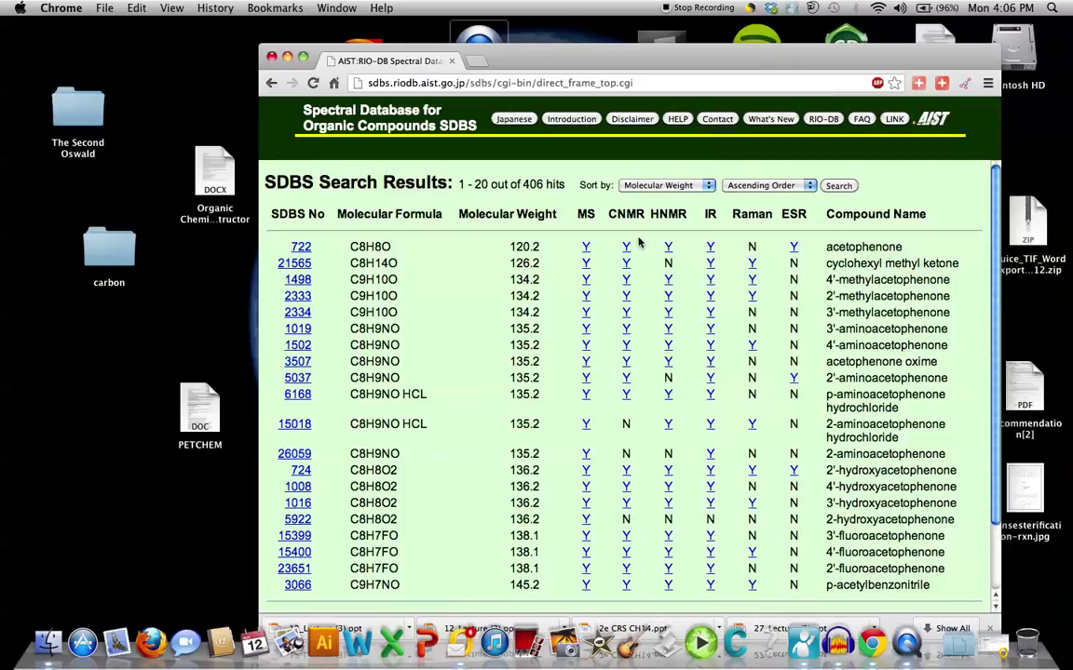
Step: Show acetophenone's CCl4 IR spectrum and scroll through its frame and the Spectral Code links
{"action": "left_click", "coordinate": [710, 248]}
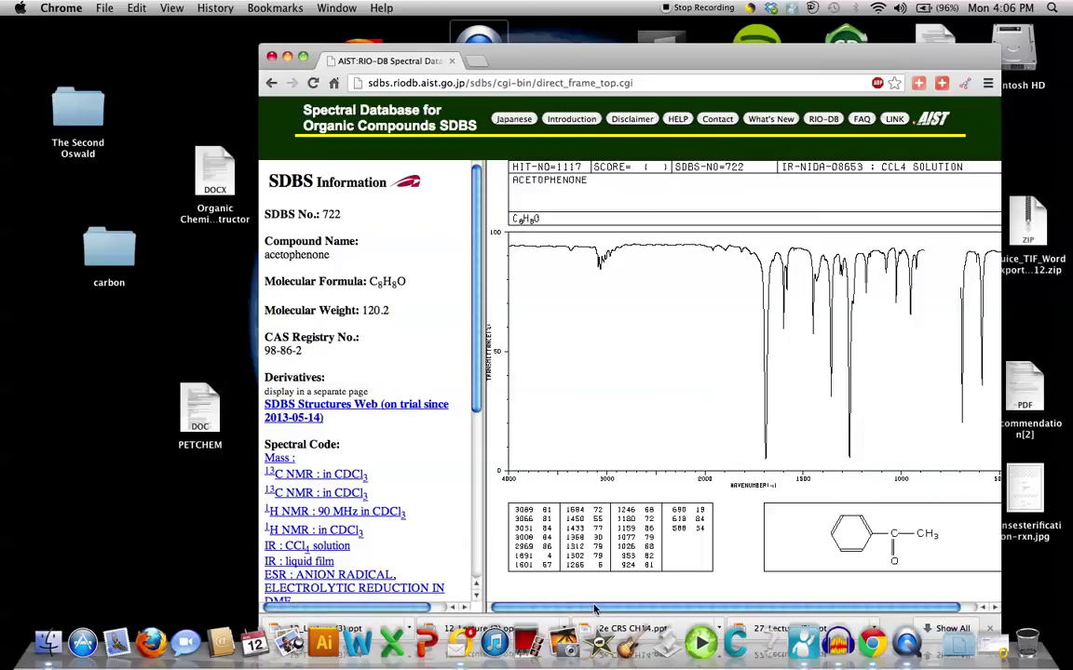
{"action": "left_click_drag", "start_coordinate": [594, 609], "coordinate": [612, 609]}
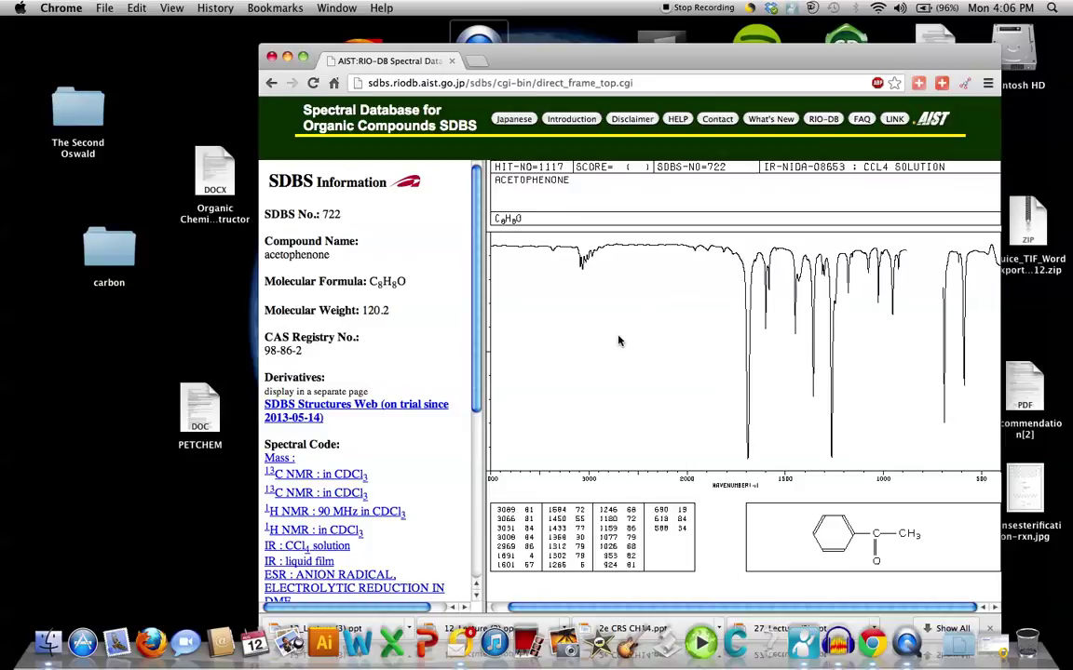
{"action": "left_click_drag", "start_coordinate": [476, 375], "coordinate": [478, 541]}
{"action": "scroll", "coordinate": [479, 540], "scroll_direction": "up", "scroll_amount": 5}
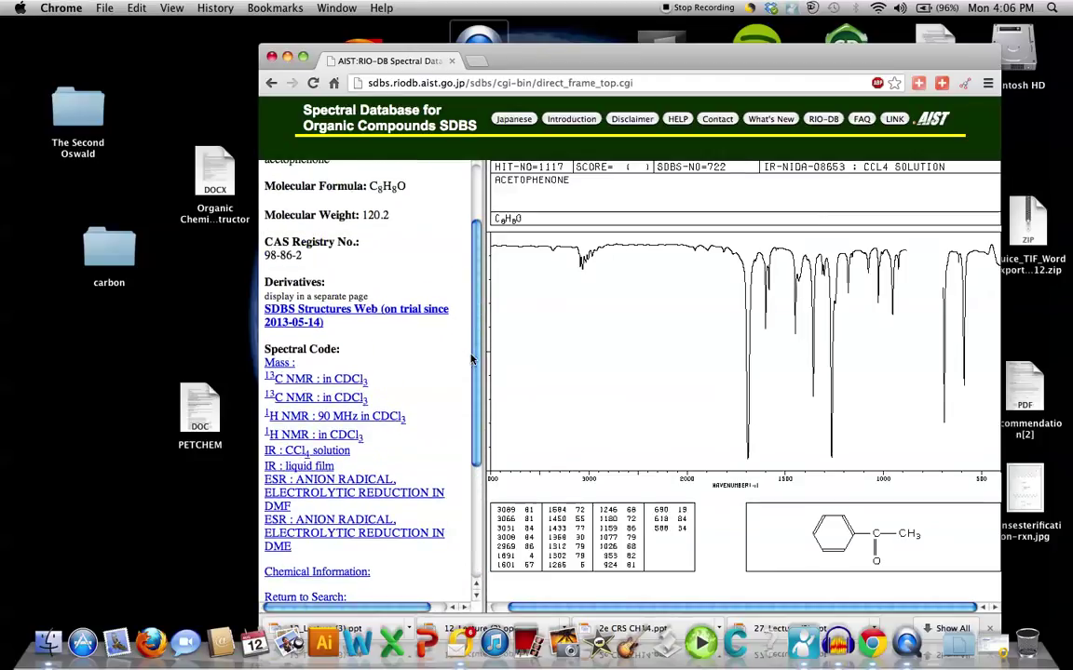
{"action": "scroll", "coordinate": [477, 355], "scroll_direction": "up", "scroll_amount": 1}
{"action": "left_click_drag", "start_coordinate": [475, 354], "coordinate": [481, 316]}
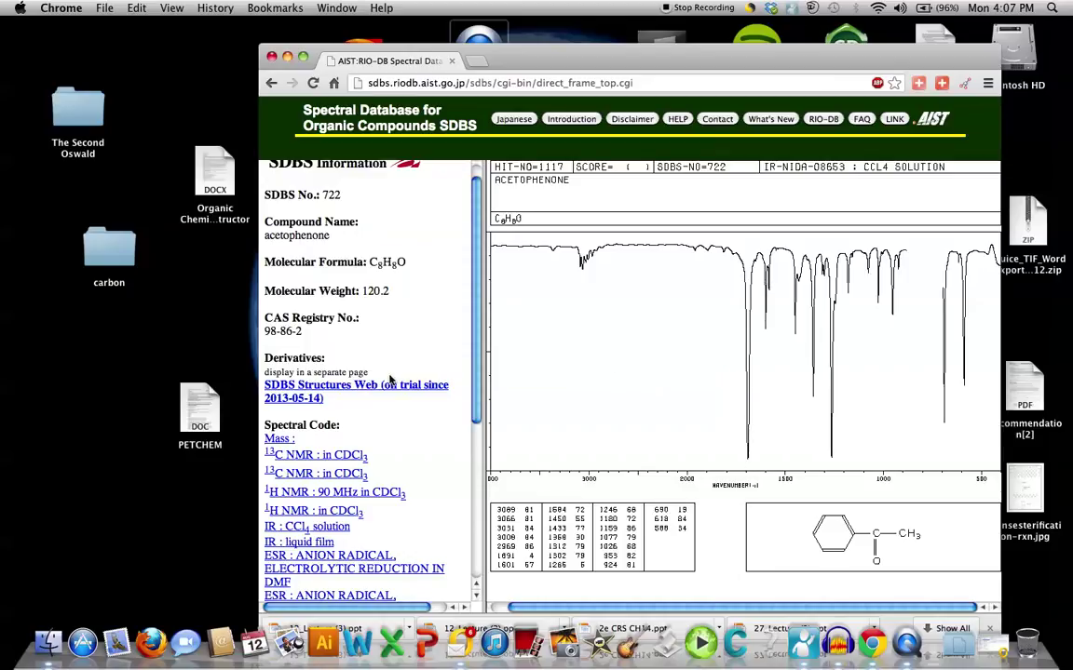
Step: View acetophenone's 90 MHz 1H NMR spectrum, scrolling down through it
{"action": "left_click", "coordinate": [345, 493]}
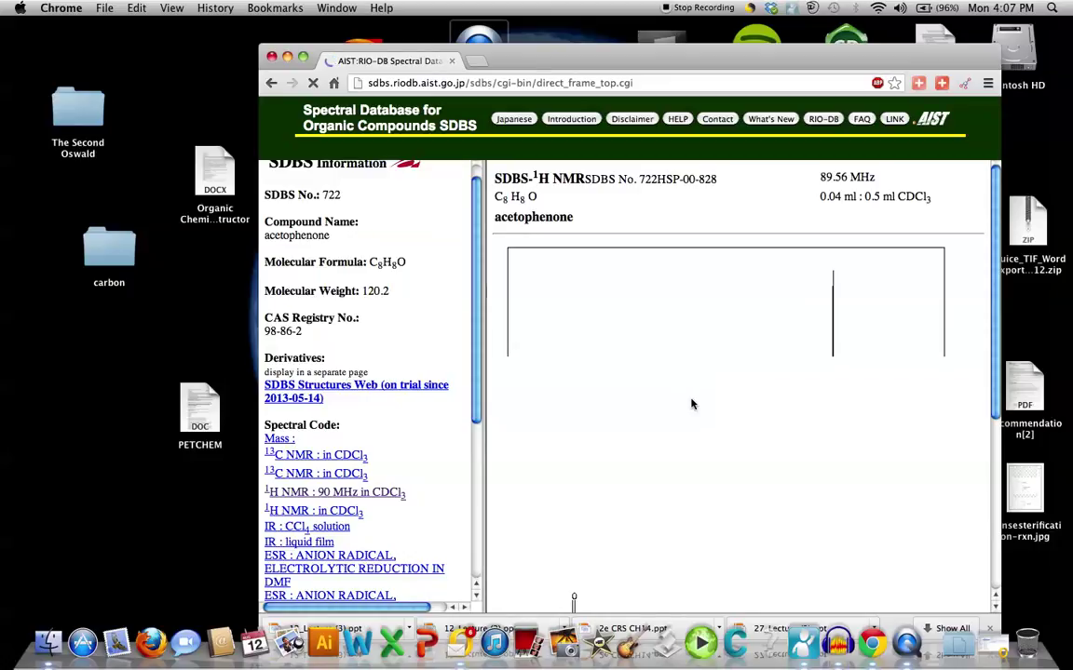
{"action": "scroll", "coordinate": [693, 403], "scroll_direction": "down", "scroll_amount": 3}
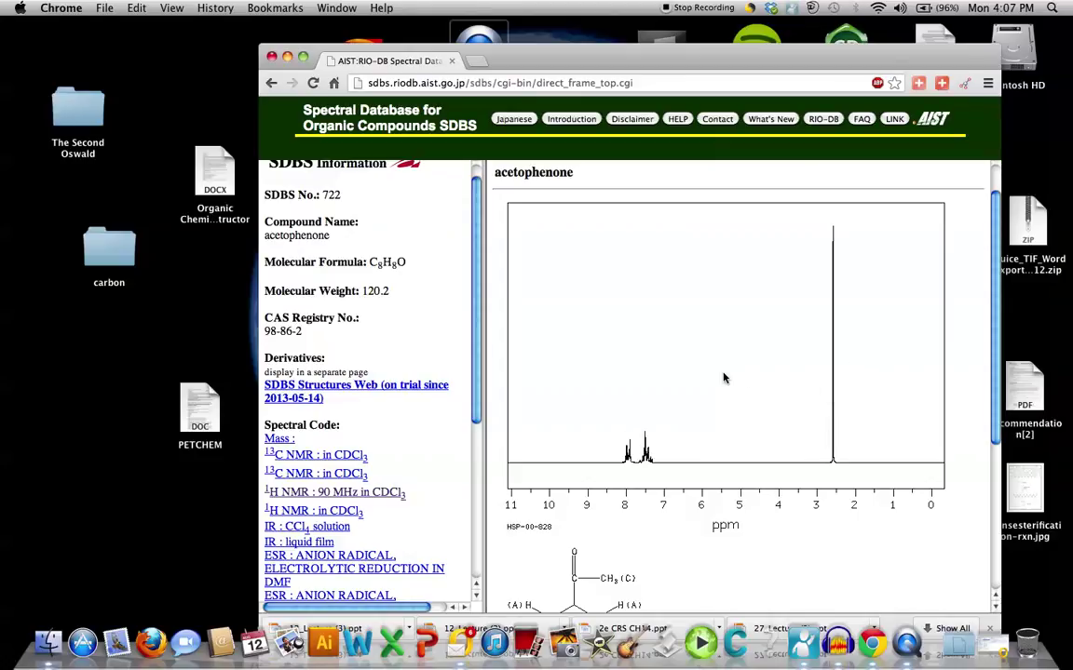
{"action": "scroll", "coordinate": [740, 432], "scroll_direction": "down", "scroll_amount": 5}
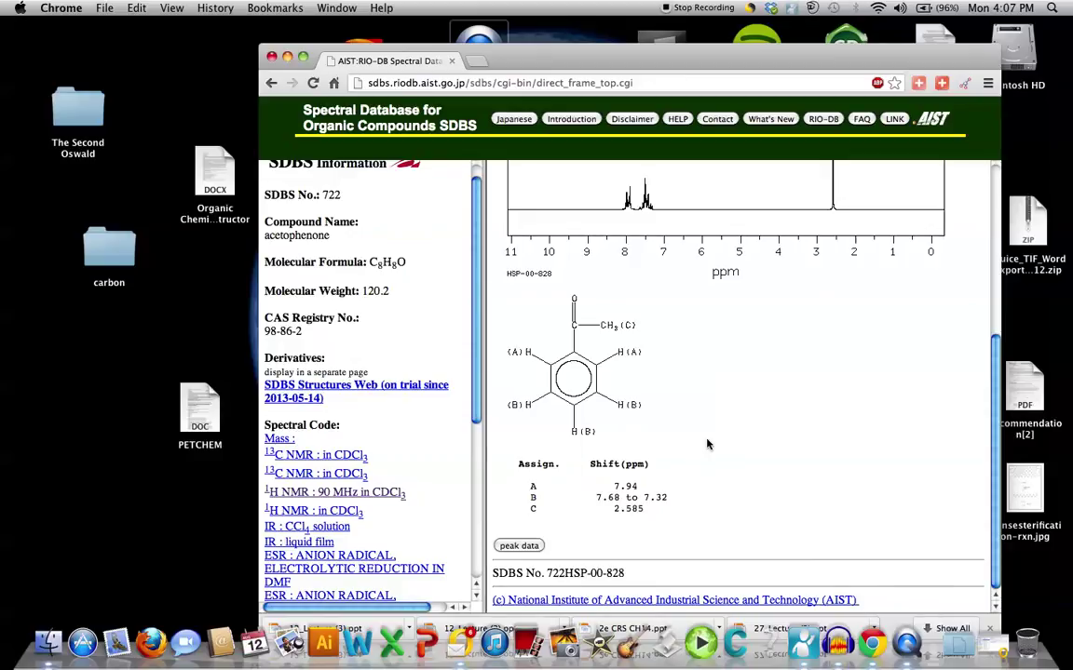
{"action": "scroll", "coordinate": [410, 428], "scroll_direction": "down", "scroll_amount": 3}
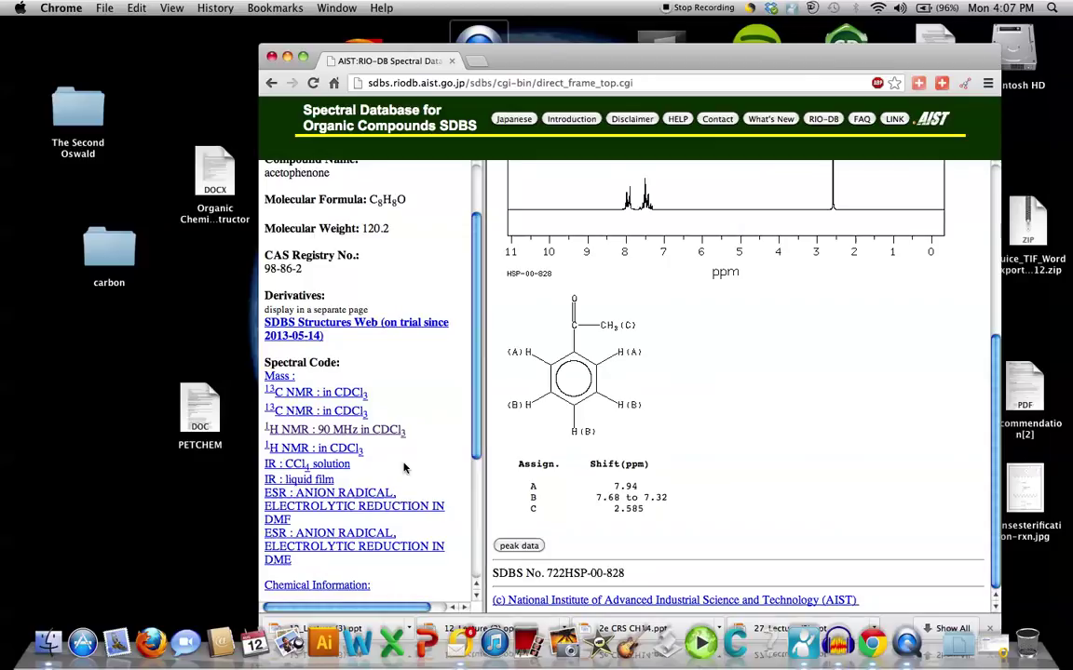
Step: Show acetophenone's mass spectrum, then go back through 1H NMR to the CCl4 IR spectrum
{"action": "left_click", "coordinate": [281, 378]}
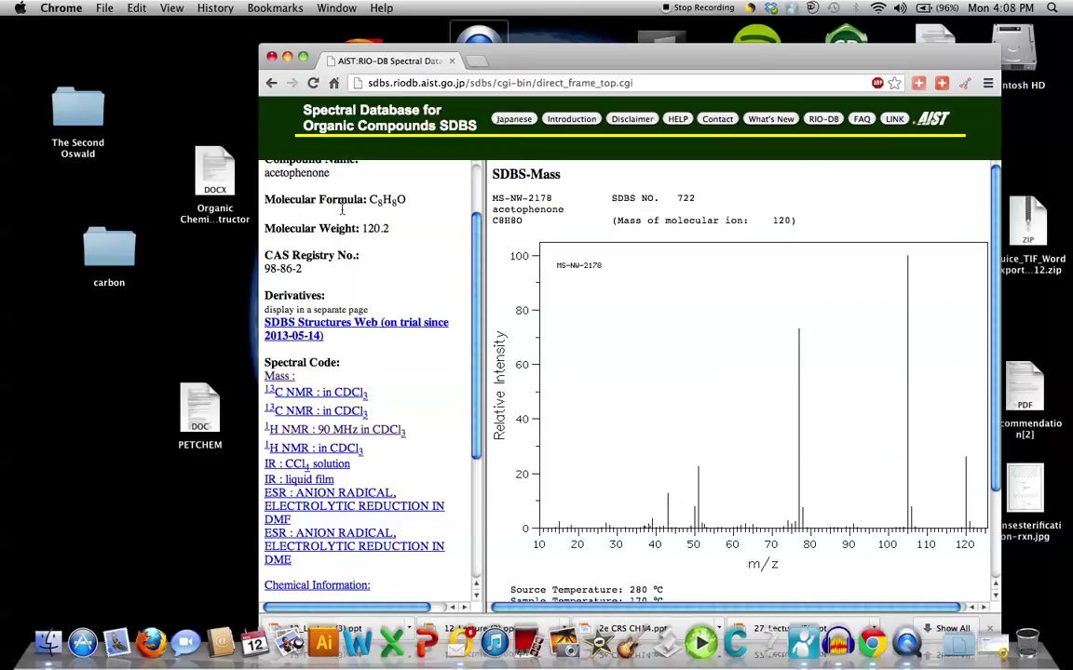
{"action": "left_click", "coordinate": [270, 82]}
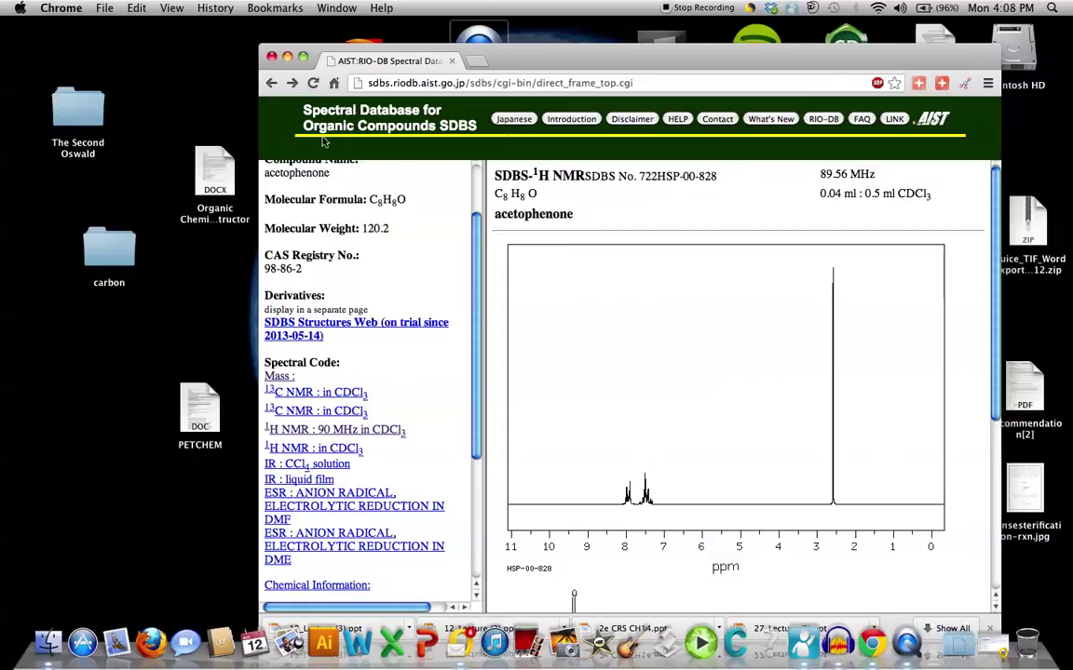
{"action": "right_click", "coordinate": [630, 290]}
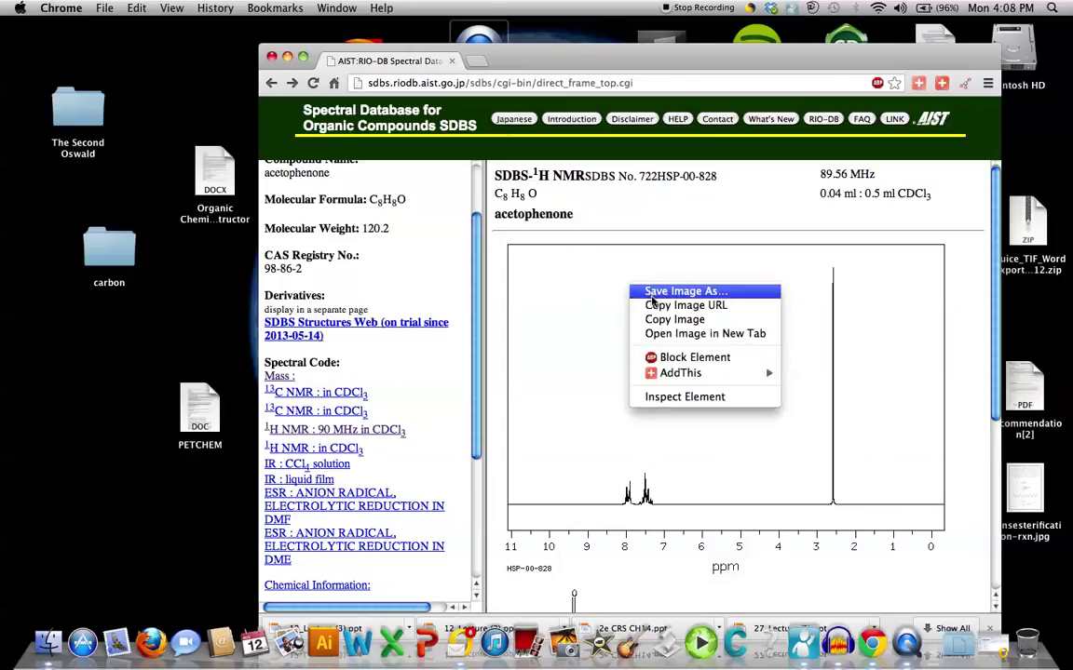
{"action": "right_click", "coordinate": [291, 149]}
{"action": "left_click", "coordinate": [300, 155]}
{"action": "right_click", "coordinate": [297, 151]}
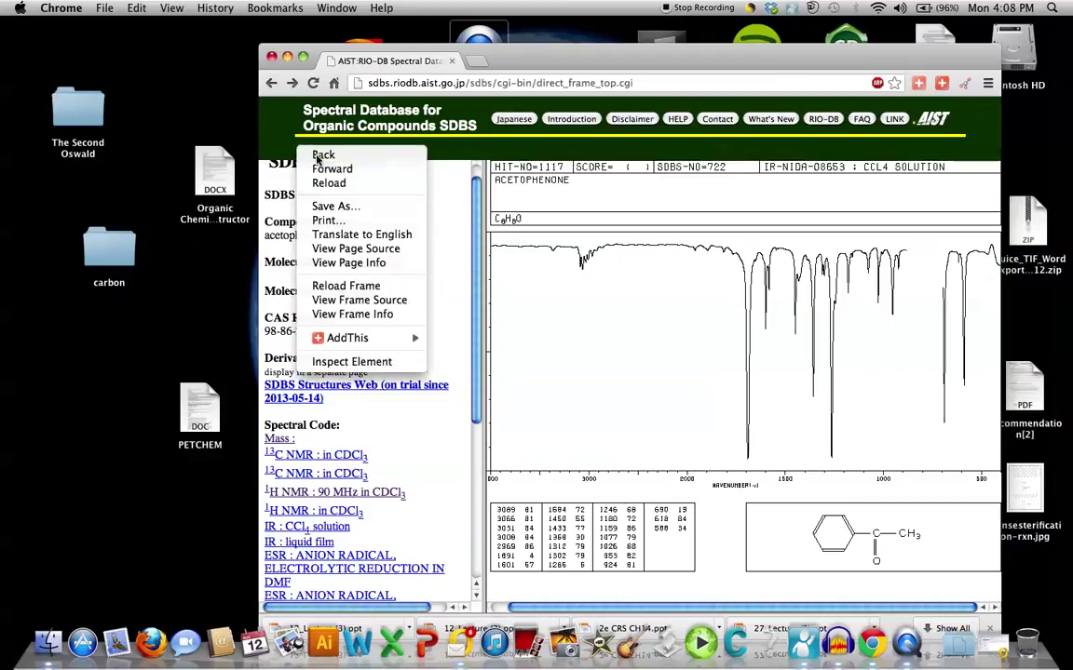
Step: Return to the search form and replace the compound name with 'decane' to search
{"action": "left_click", "coordinate": [314, 155]}
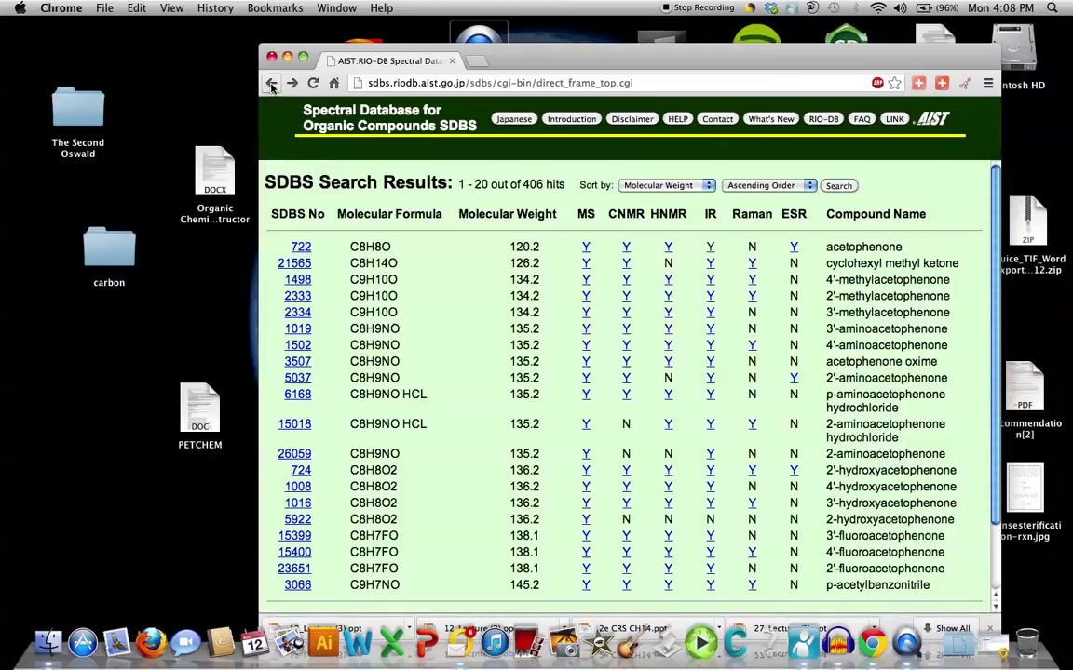
{"action": "left_click", "coordinate": [271, 84]}
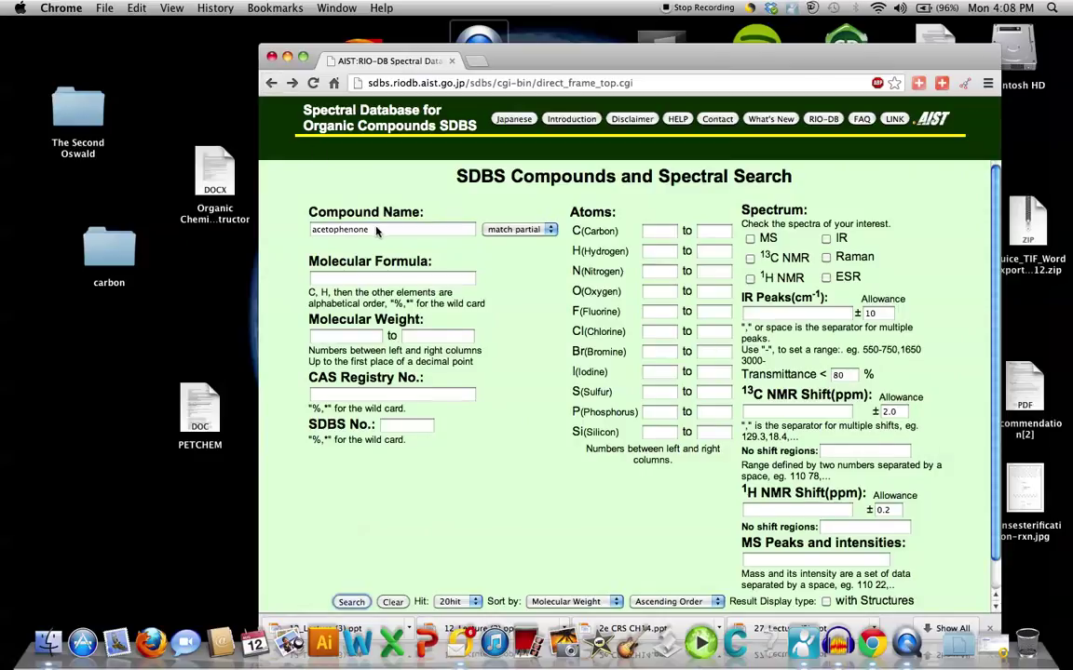
{"action": "left_click", "coordinate": [378, 232]}
{"action": "key", "text": "BackSpace"}
{"action": "key", "text": "BackSpace"}
{"action": "key", "text": "BackSpace"}
{"action": "key", "text": "BackSpace"}
{"action": "key", "text": "BackSpace"}
{"action": "key", "text": "BackSpace"}
{"action": "key", "text": "BackSpace"}
{"action": "key", "text": "BackSpace"}
{"action": "key", "text": "BackSpace"}
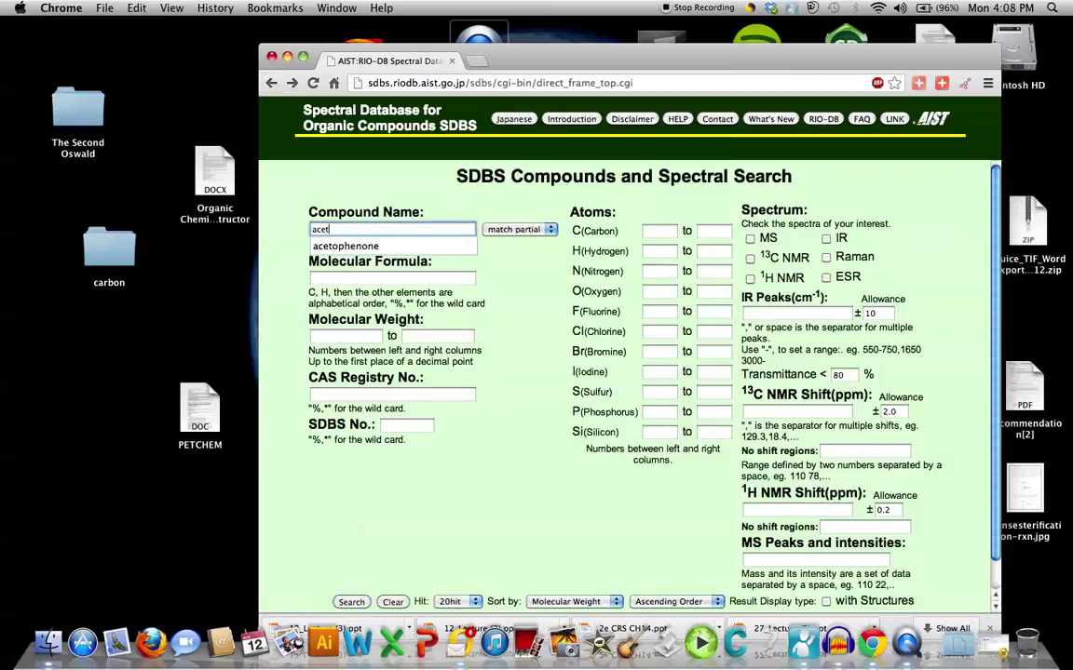
{"action": "key", "text": "BackSpace"}
{"action": "key", "text": "BackSpace"}
{"action": "key", "text": "BackSpace"}
{"action": "type", "text": "decane"}
{"action": "key", "text": "Return"}
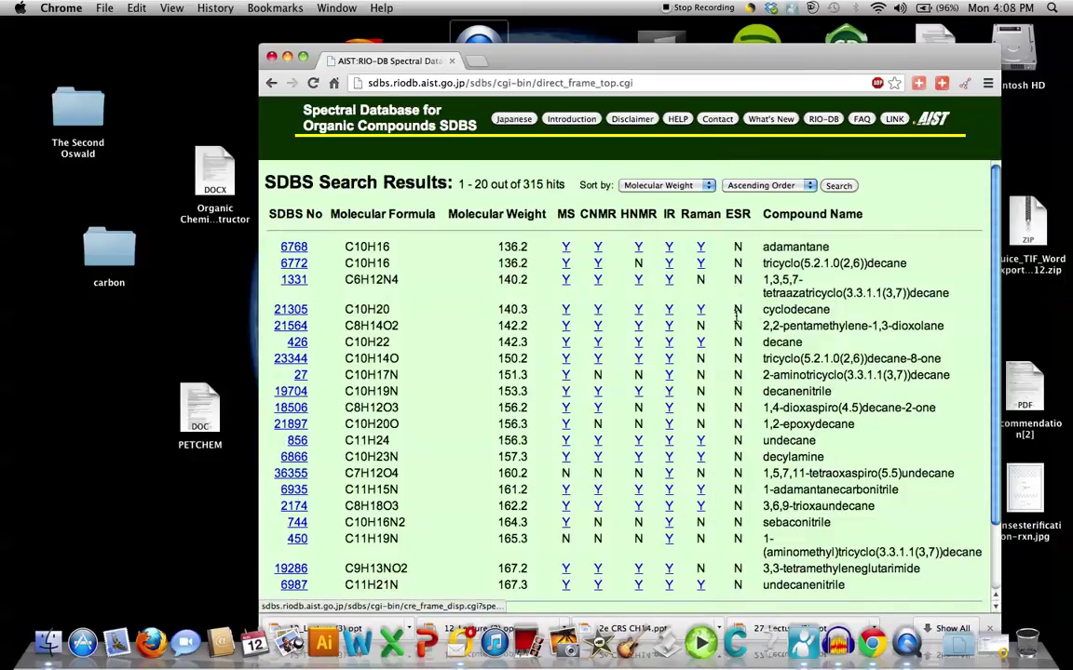
{"action": "scroll", "coordinate": [706, 361], "scroll_direction": "down", "scroll_amount": 5}
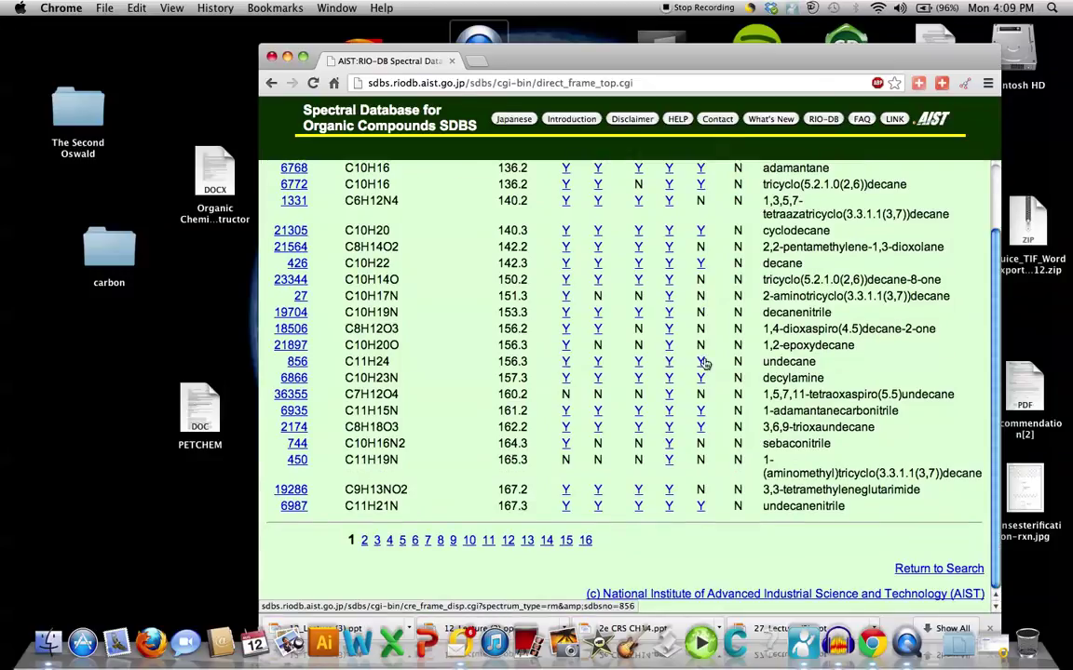
{"action": "scroll", "coordinate": [705, 363], "scroll_direction": "up", "scroll_amount": 5}
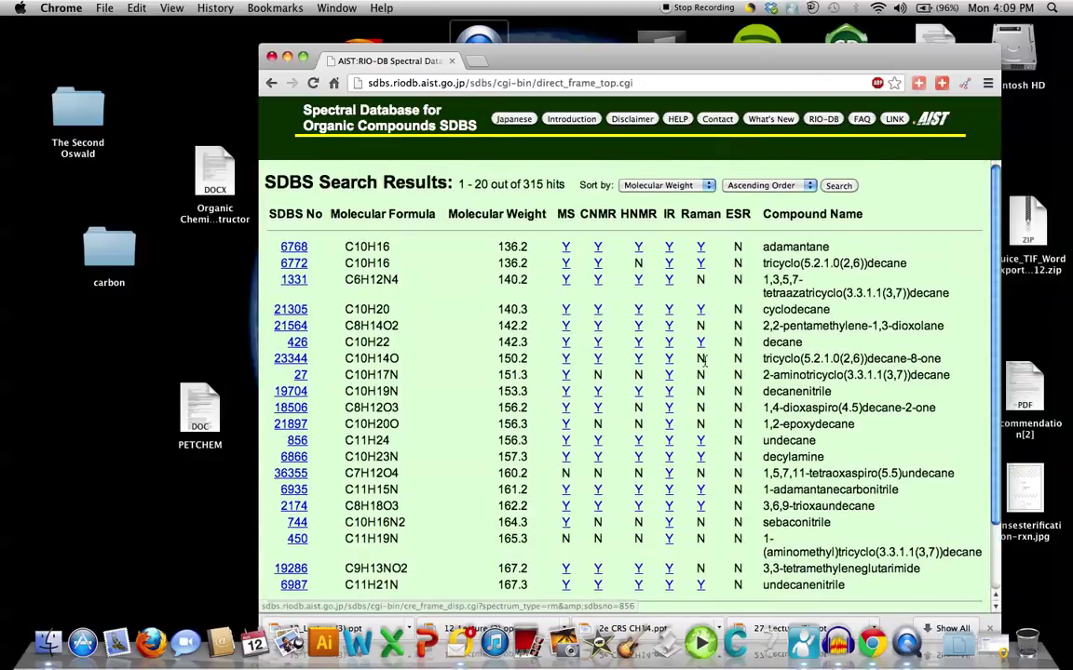
Step: Open the mass spectrum for decane, SDBS No. 426, and scroll around its spectrum frame
{"action": "left_click", "coordinate": [566, 343]}
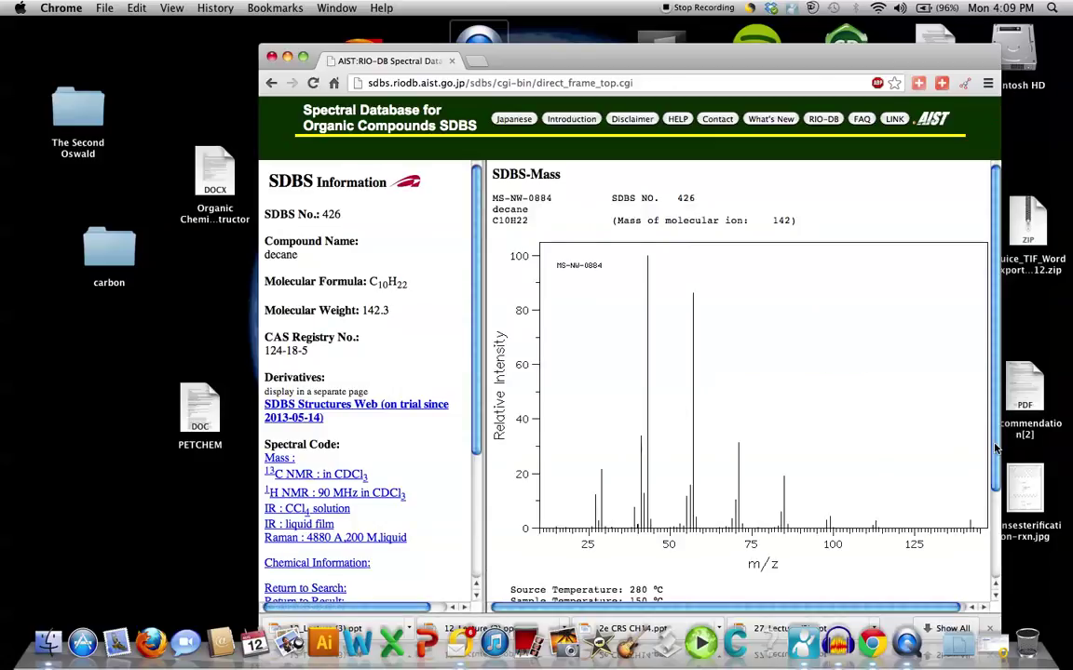
{"action": "left_click_drag", "start_coordinate": [995, 450], "coordinate": [996, 496]}
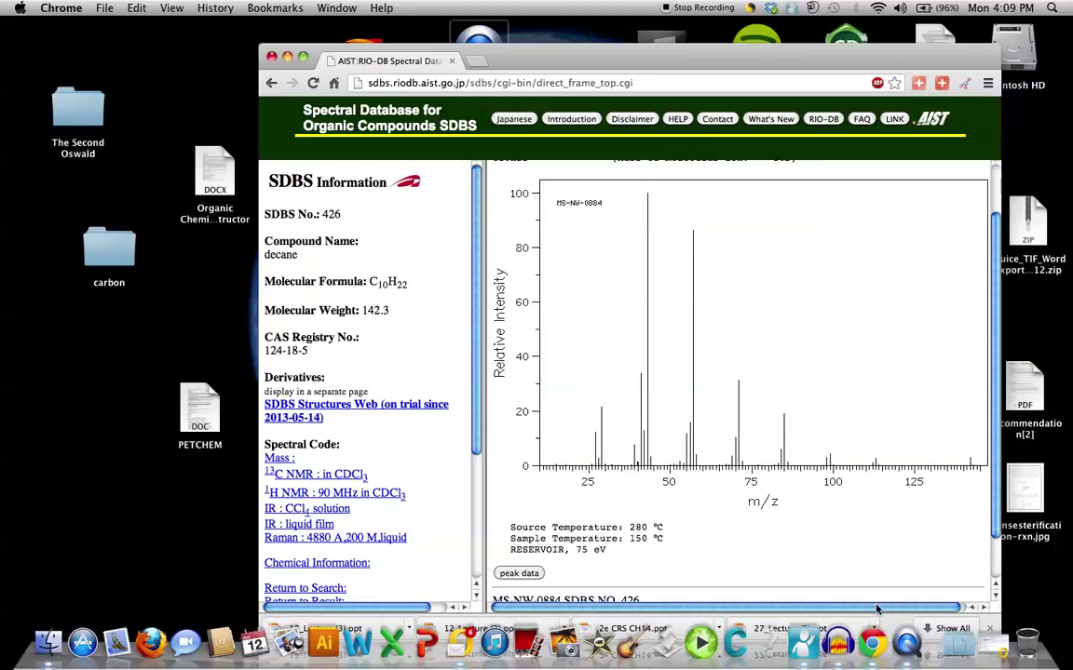
{"action": "scroll", "coordinate": [876, 607], "scroll_direction": "right", "scroll_amount": 1}
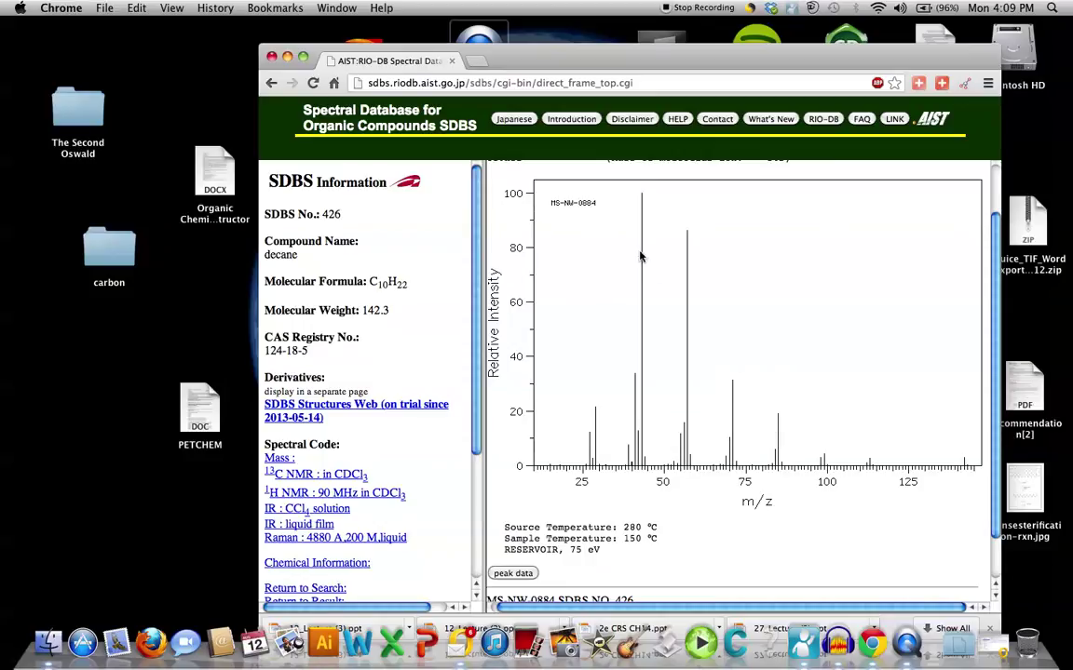
{"action": "scroll", "coordinate": [655, 382], "scroll_direction": "down", "scroll_amount": 2}
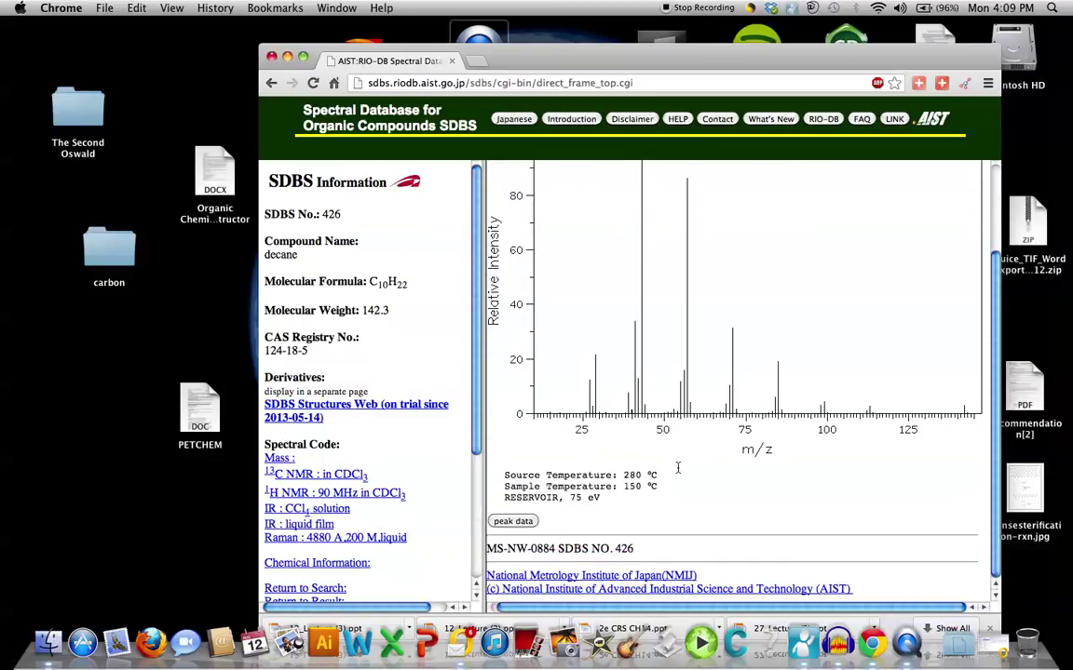
Step: Request the peak data table listing m/z and intensities for decane's mass spectrum
{"action": "left_click", "coordinate": [514, 522]}
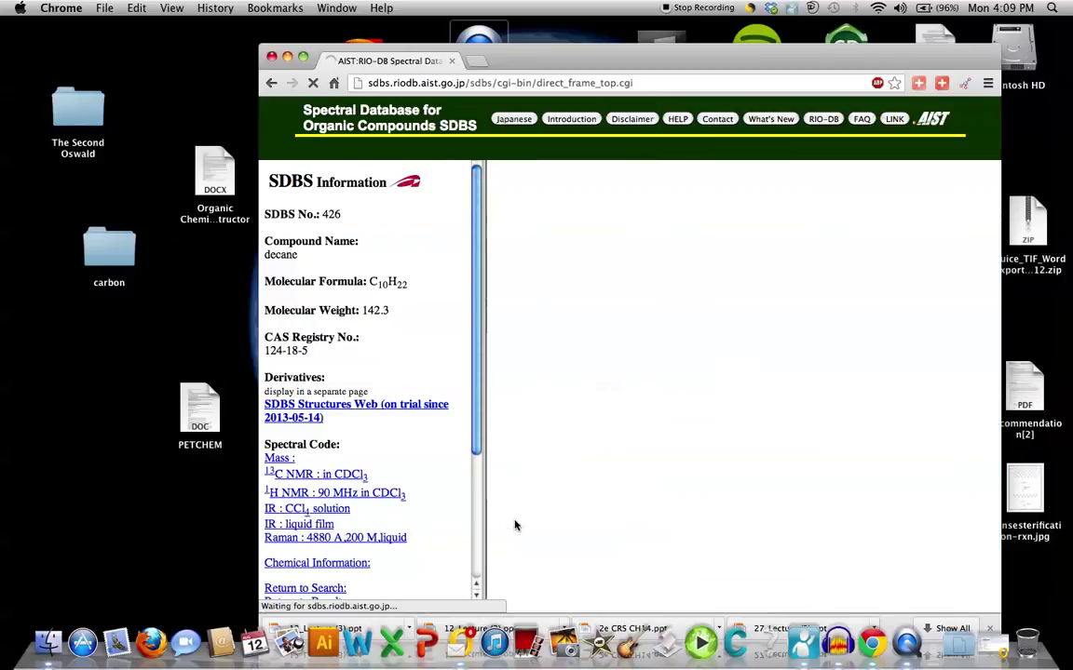